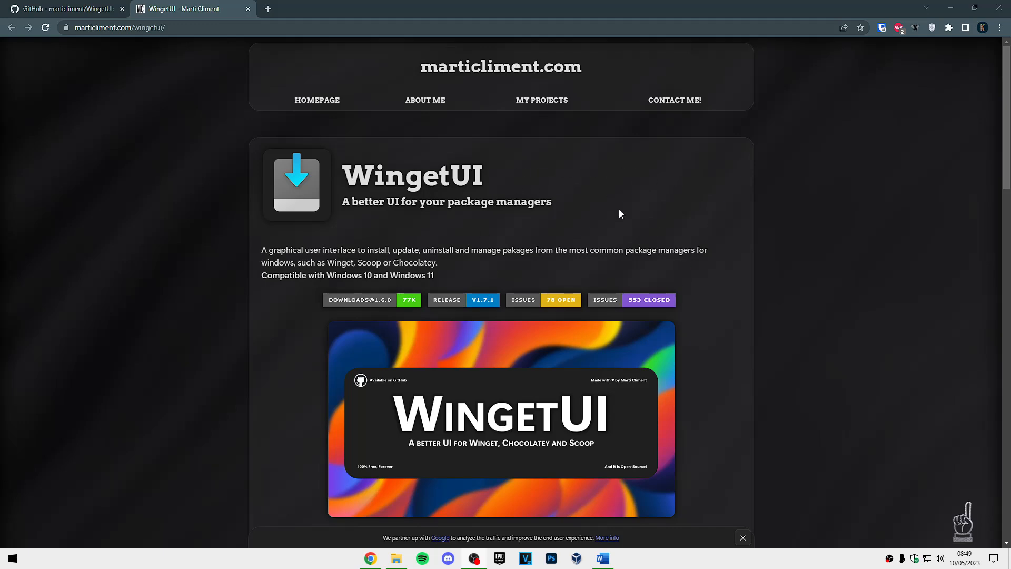
- Examine the WingetUI website's description and screenshots, and the installation instructions in its GitHub readme
scroll(619, 211, down, 6)
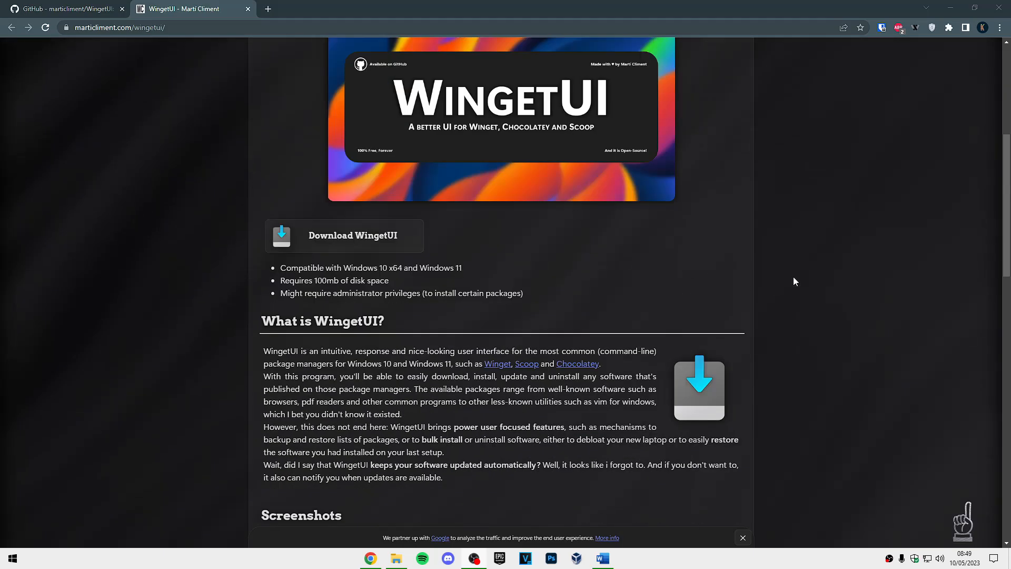
scroll(729, 182, down, 9)
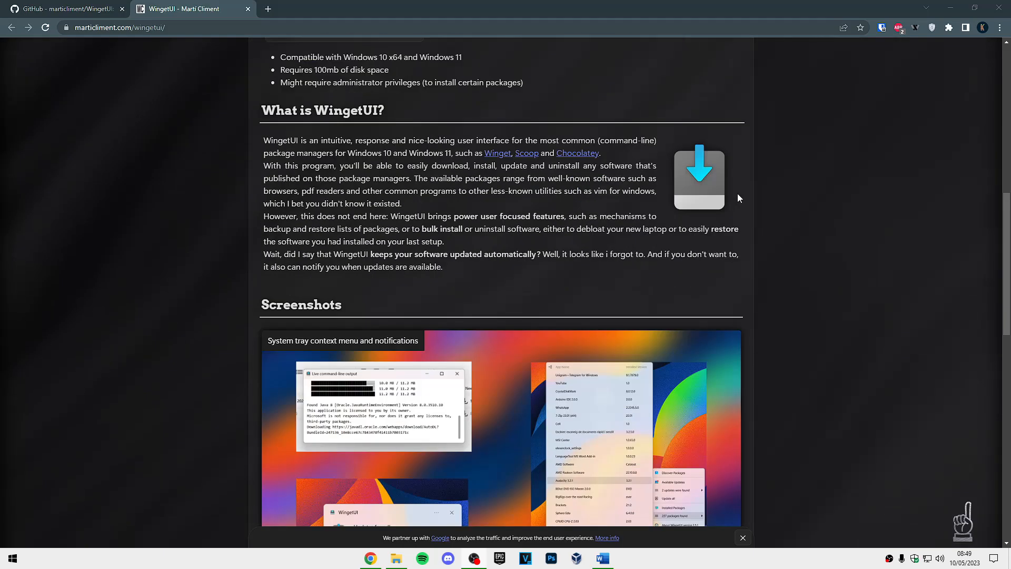
scroll(470, 441, up, 2)
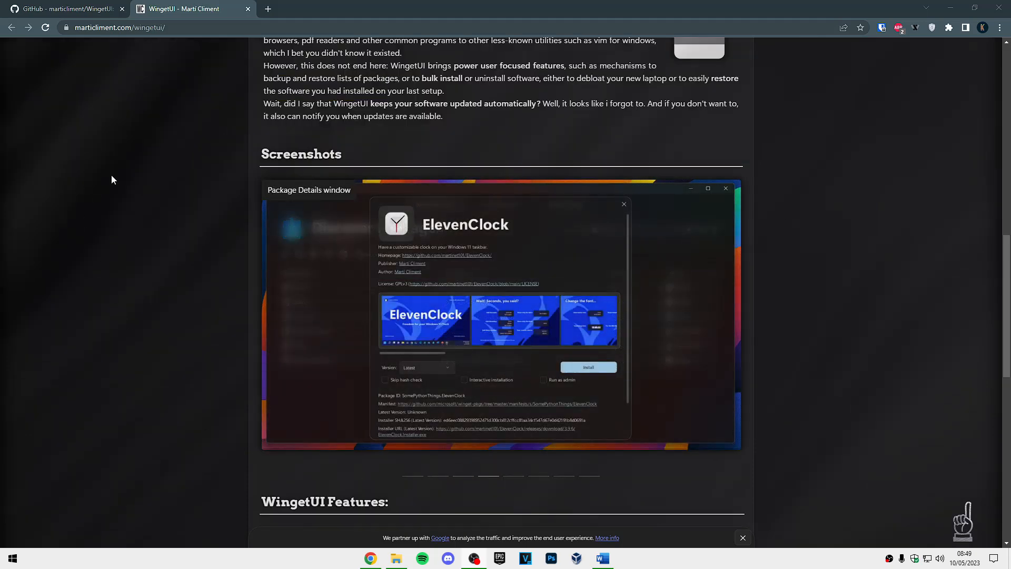
key(ctrl+shift+Tab)
scroll(28, 287, down, 3)
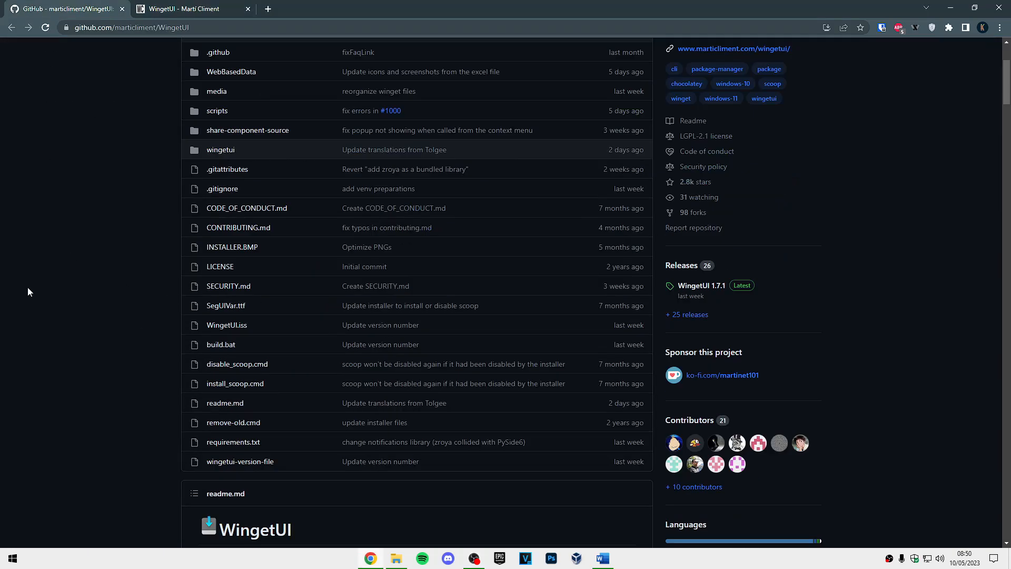
scroll(29, 291, down, 10)
scroll(43, 297, down, 5)
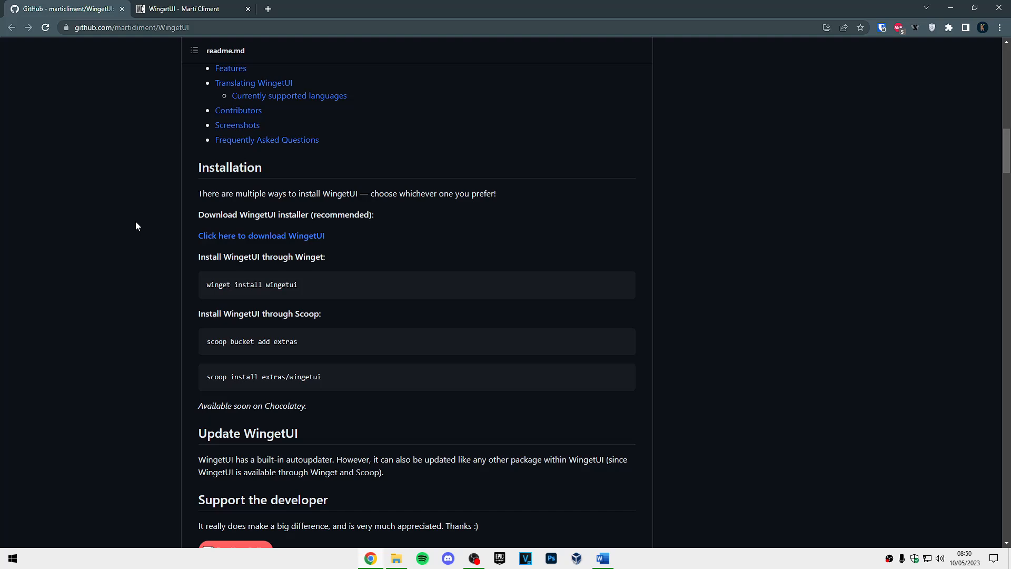
scroll(143, 222, up, 8)
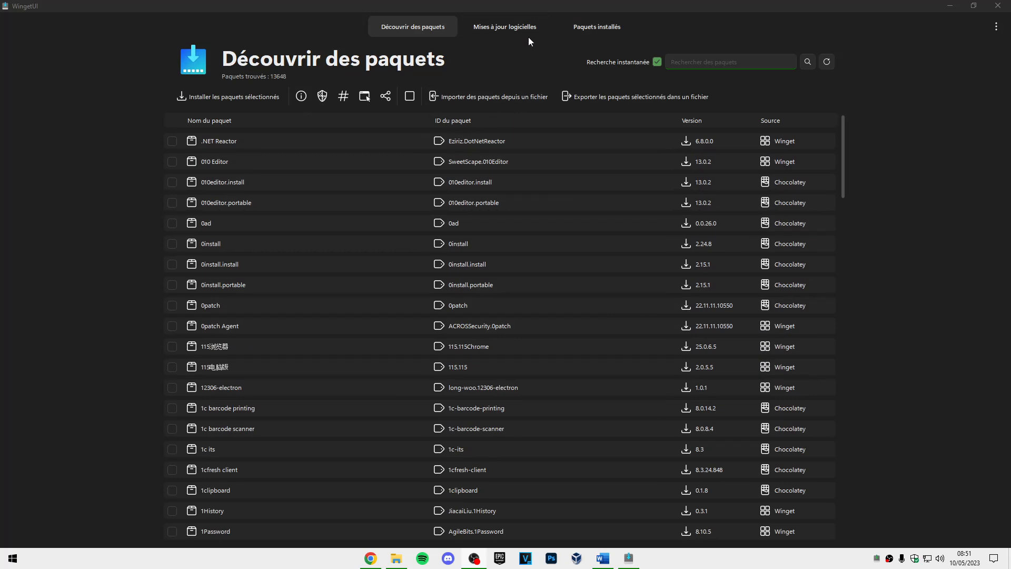
- Look through WingetUI's software updates and installed packages lists, and browse the packages available to discover
click(504, 25)
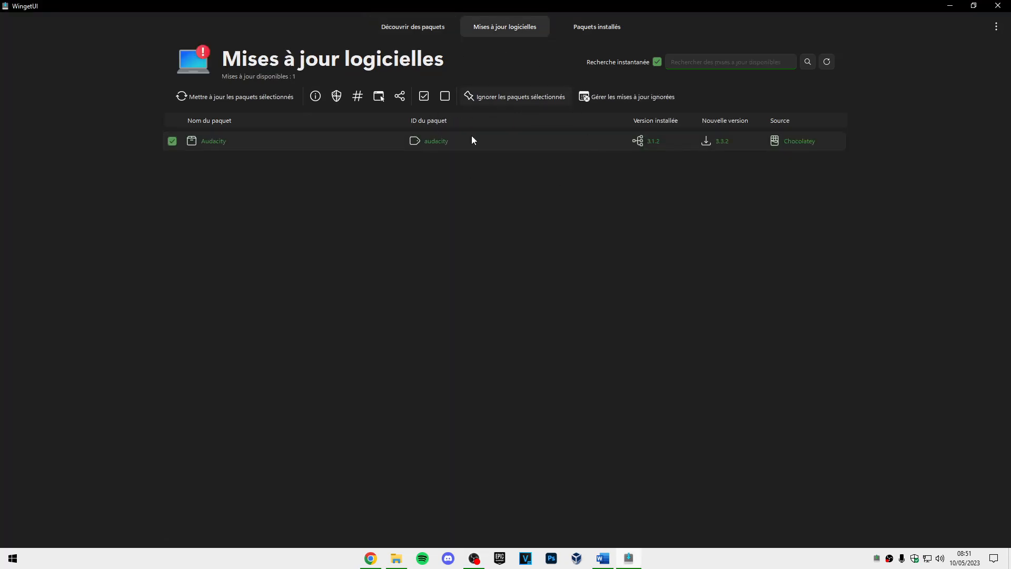
click(598, 28)
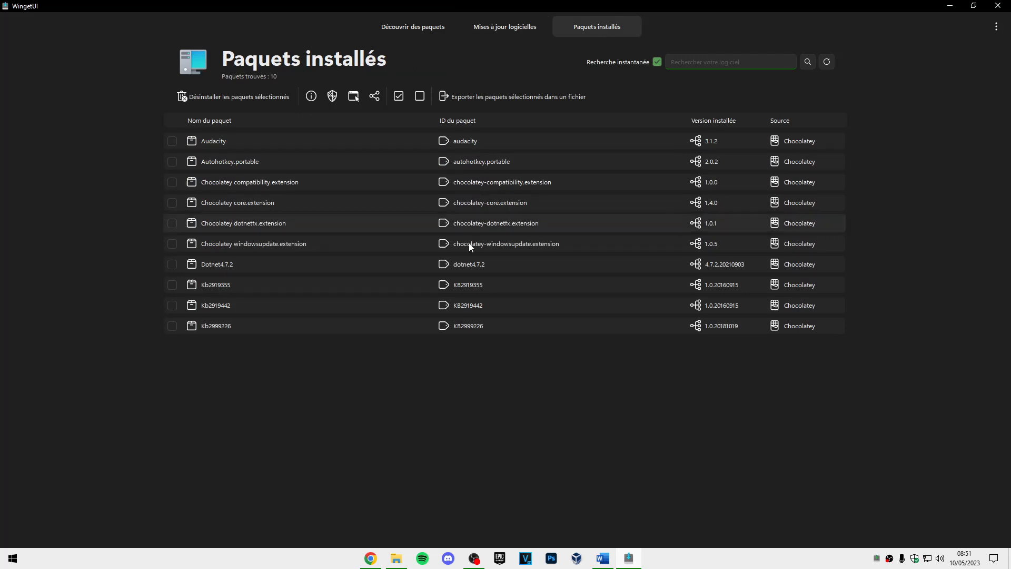
click(413, 28)
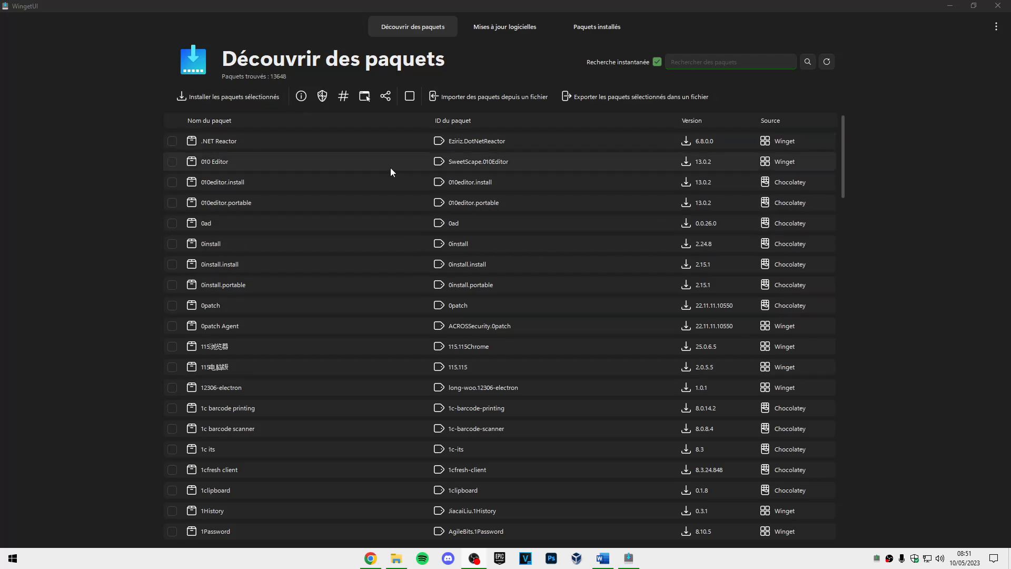
scroll(621, 194, down, 15)
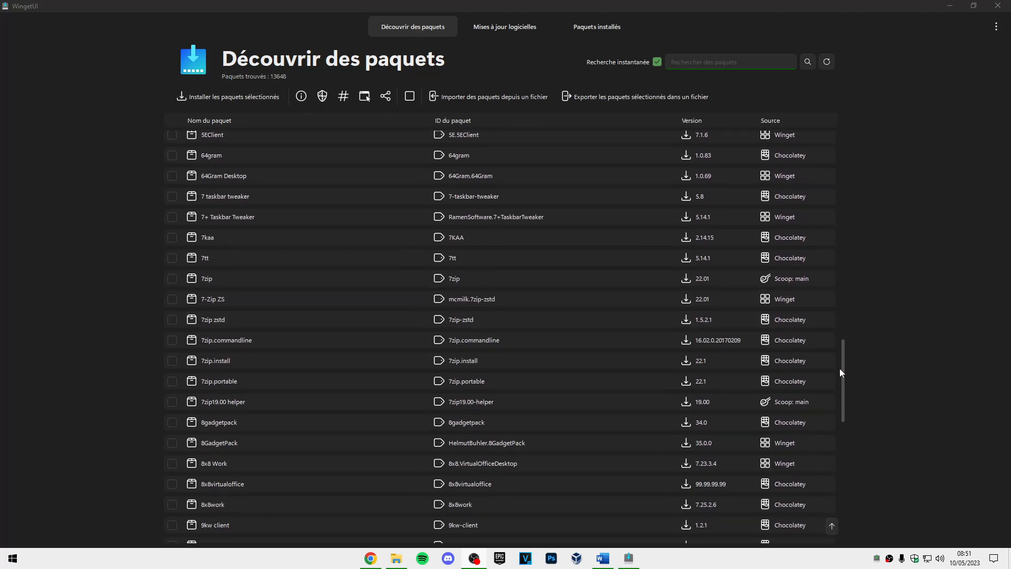
drag(842, 371, 823, 89)
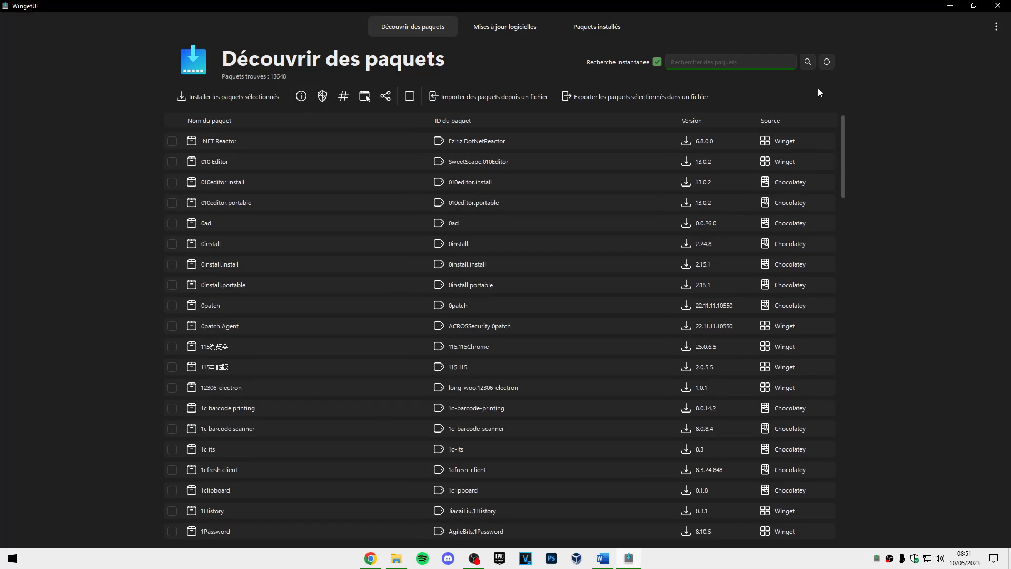
- Search the discoverable packages for "sysint" and review the details of the Process Monitor package
click(725, 62)
text(sysint)
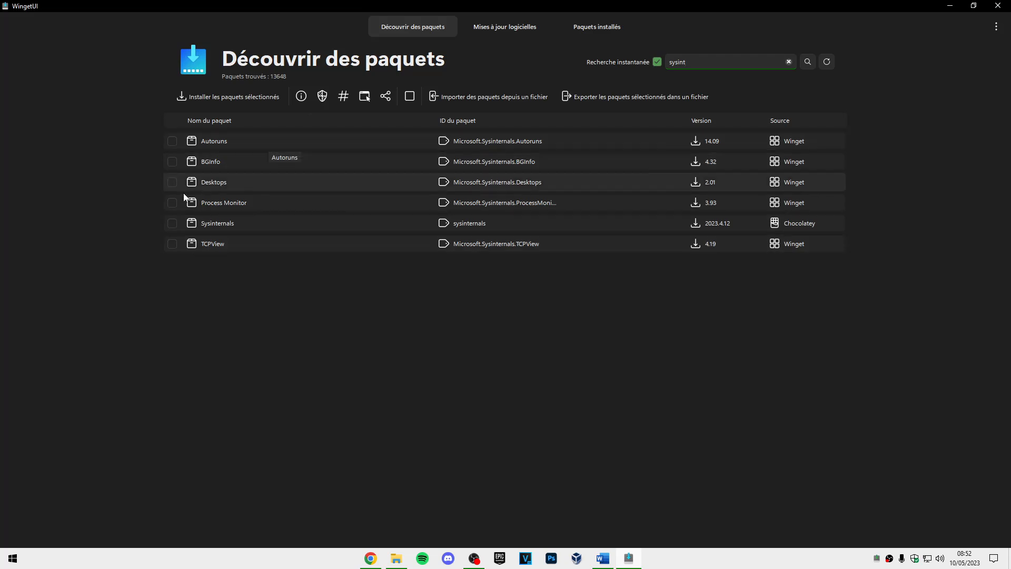
double_click(242, 204)
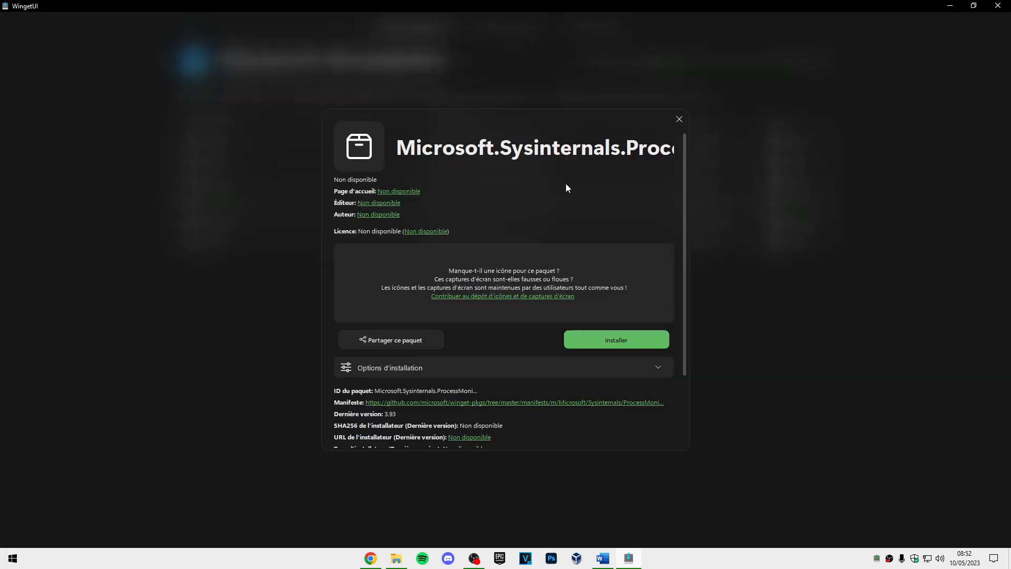
scroll(566, 183, down, 3)
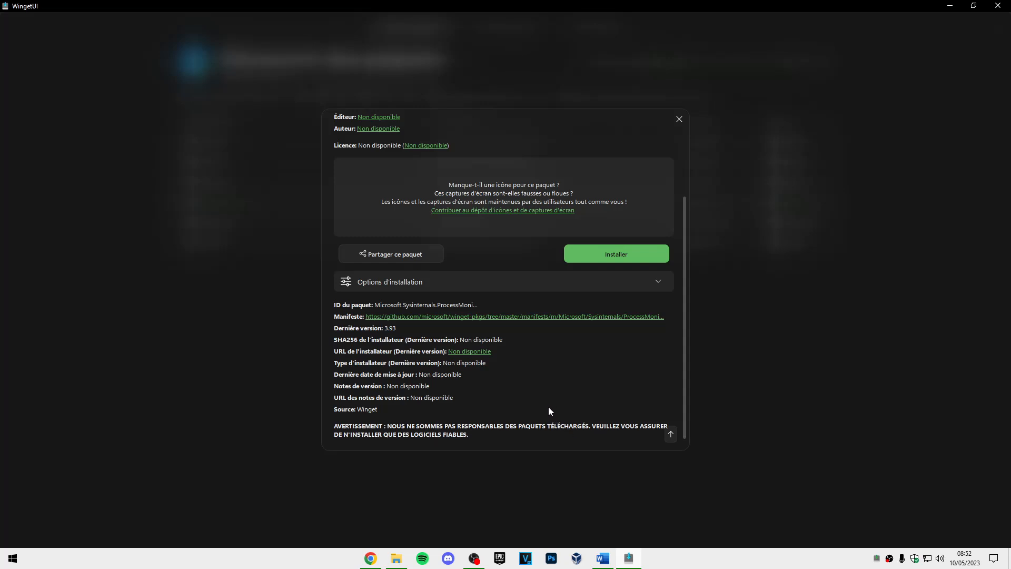
scroll(549, 407, up, 3)
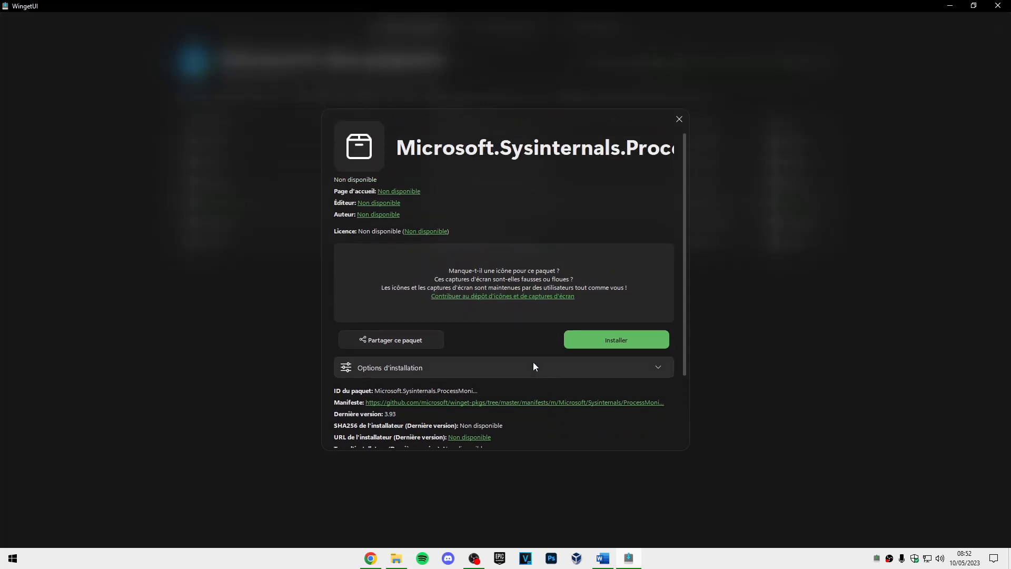
click(679, 119)
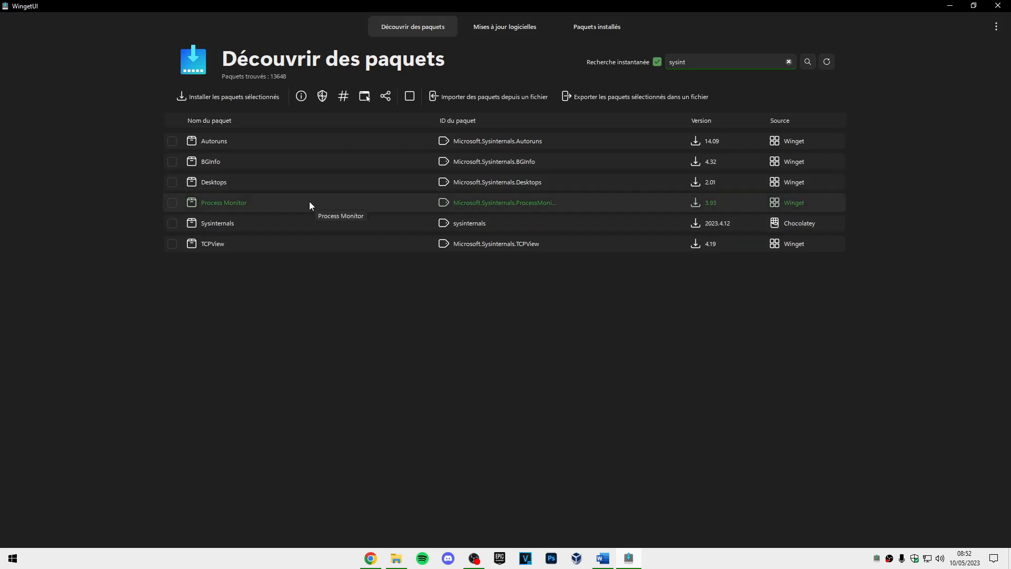
- Examine Process Monitor's installation options, including the version choices and the install modes offered for the package
double_click(279, 202)
scroll(511, 282, down, 3)
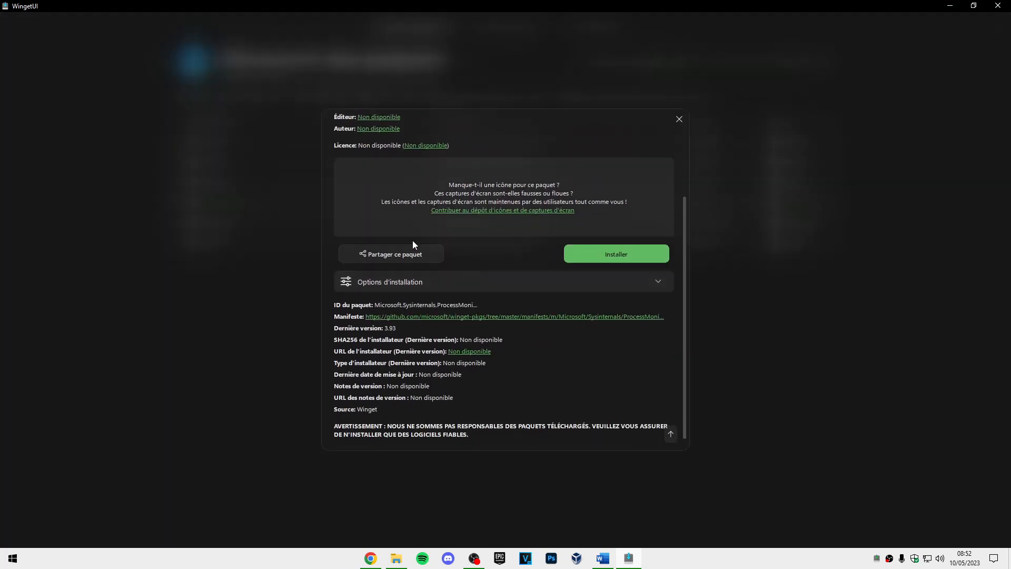
click(437, 282)
click(619, 326)
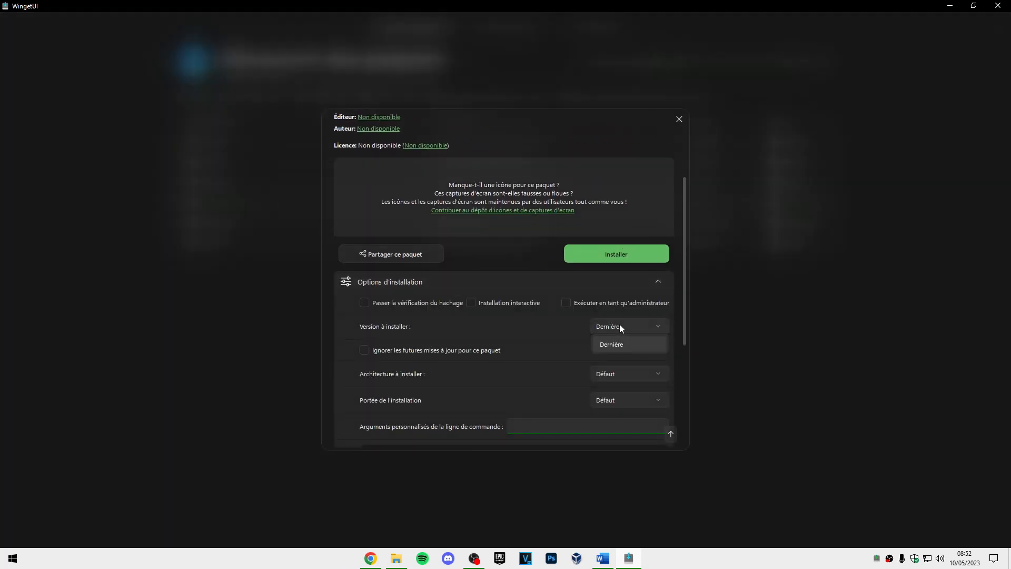
click(527, 327)
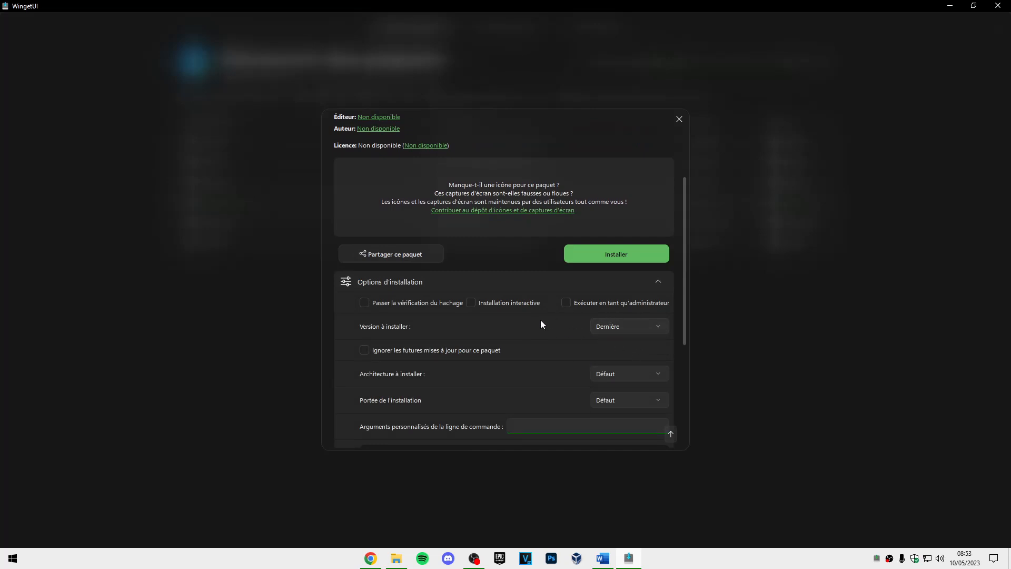
scroll(521, 322, down, 5)
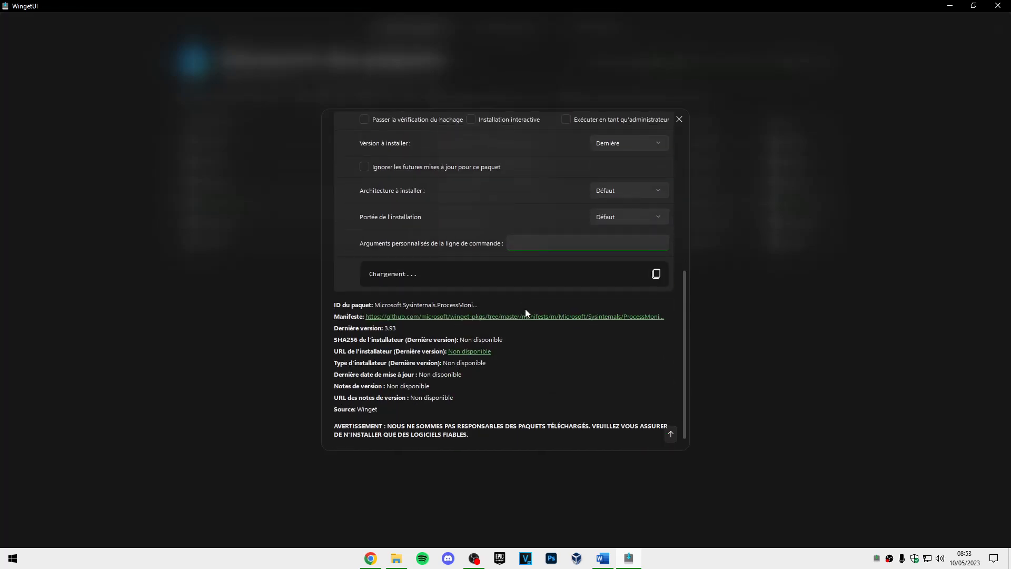
scroll(526, 308, up, 5)
scroll(514, 298, up, 3)
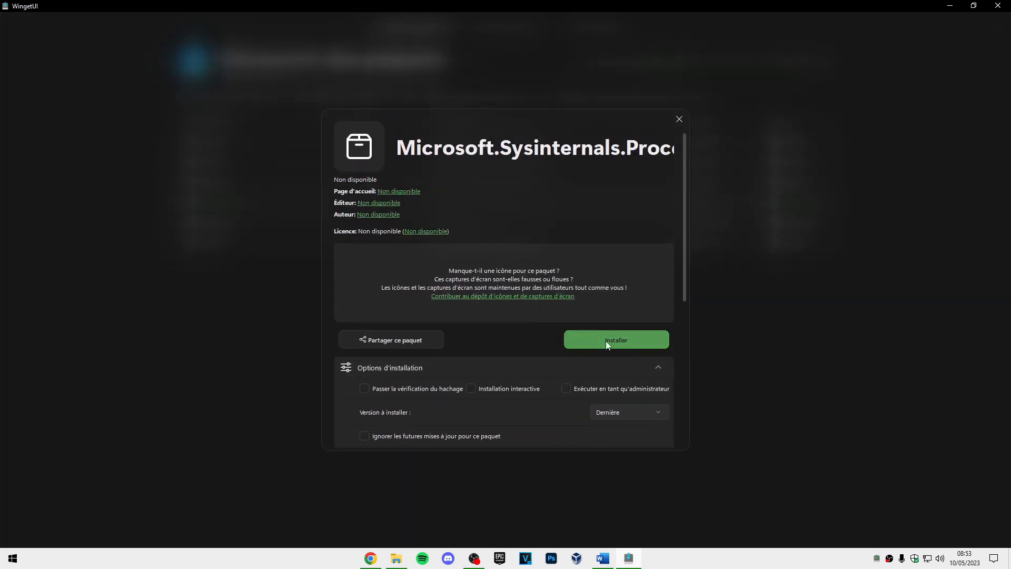
click(680, 117)
right_click(348, 202)
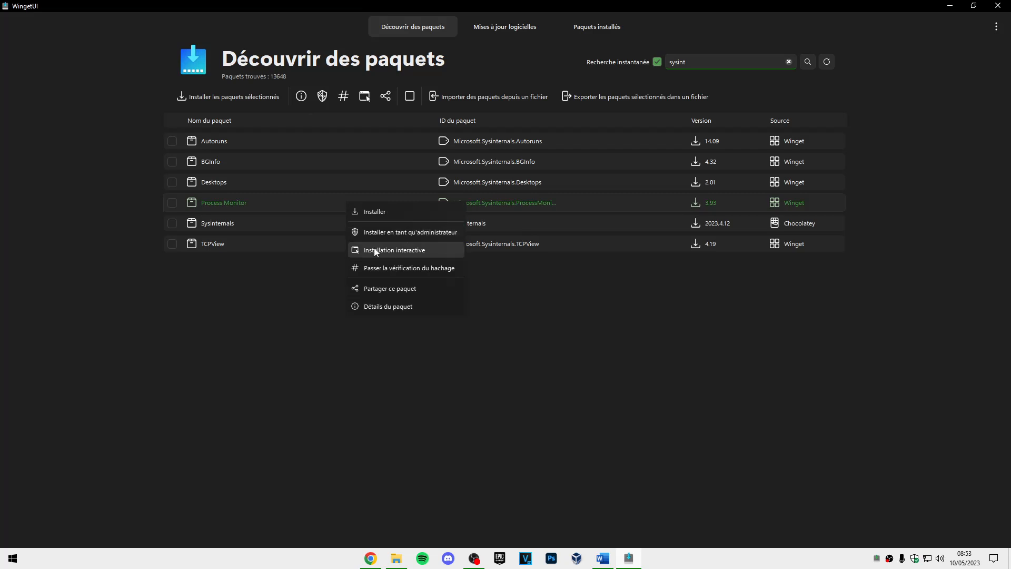
click(418, 248)
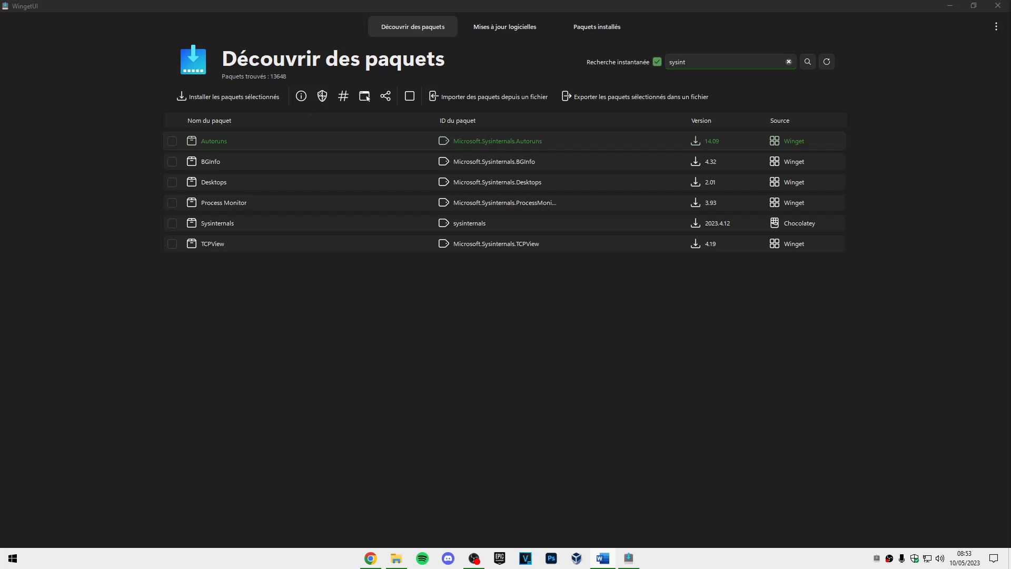
- Go to the software updates list and review the update actions available for Audacity
click(500, 27)
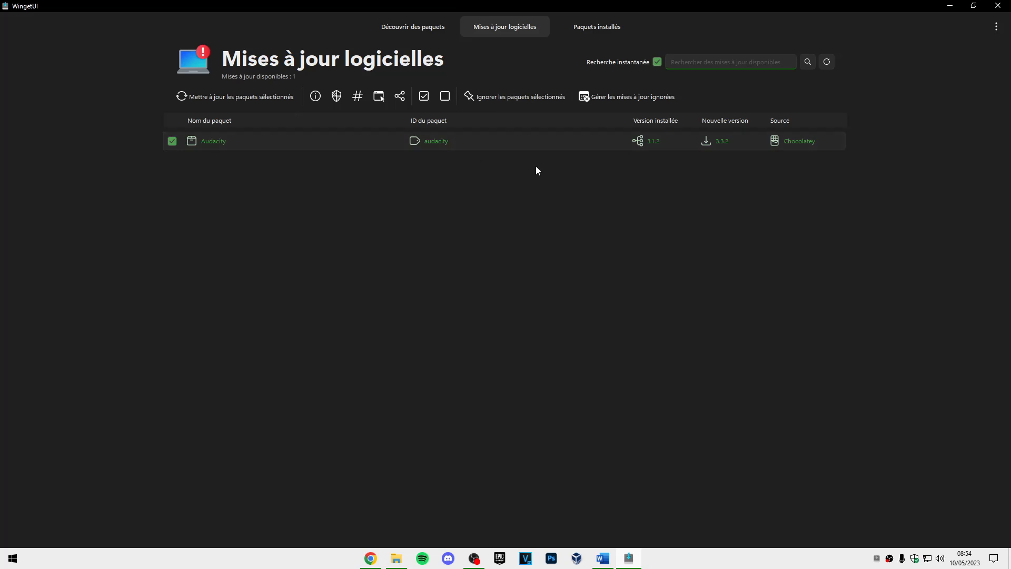
right_click(490, 140)
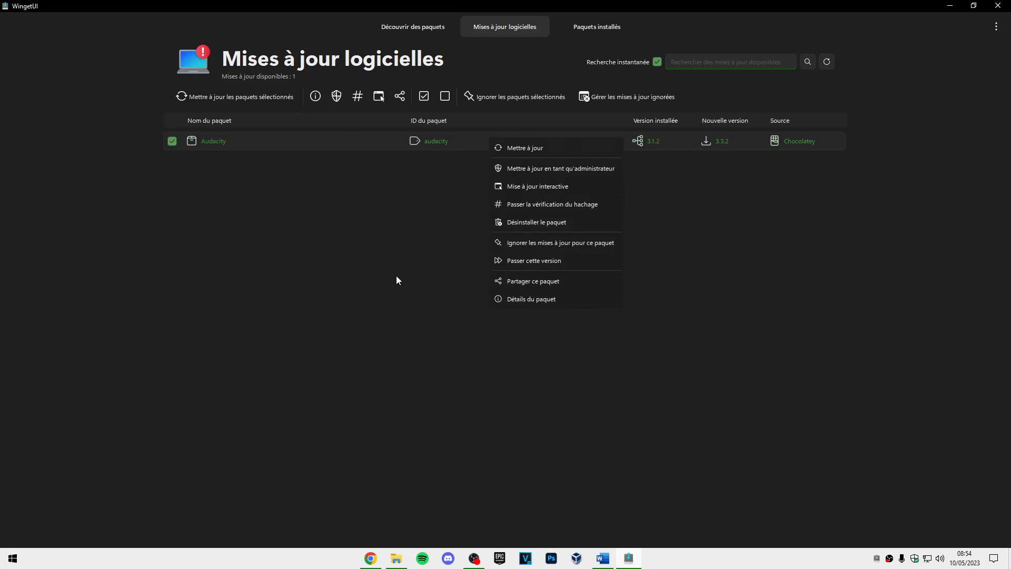
click(348, 220)
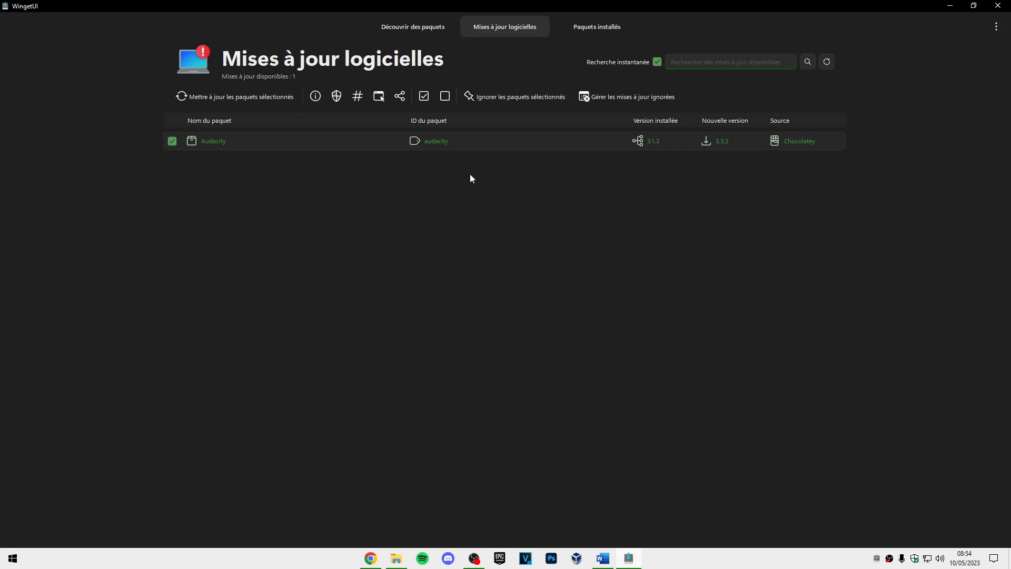
right_click(516, 142)
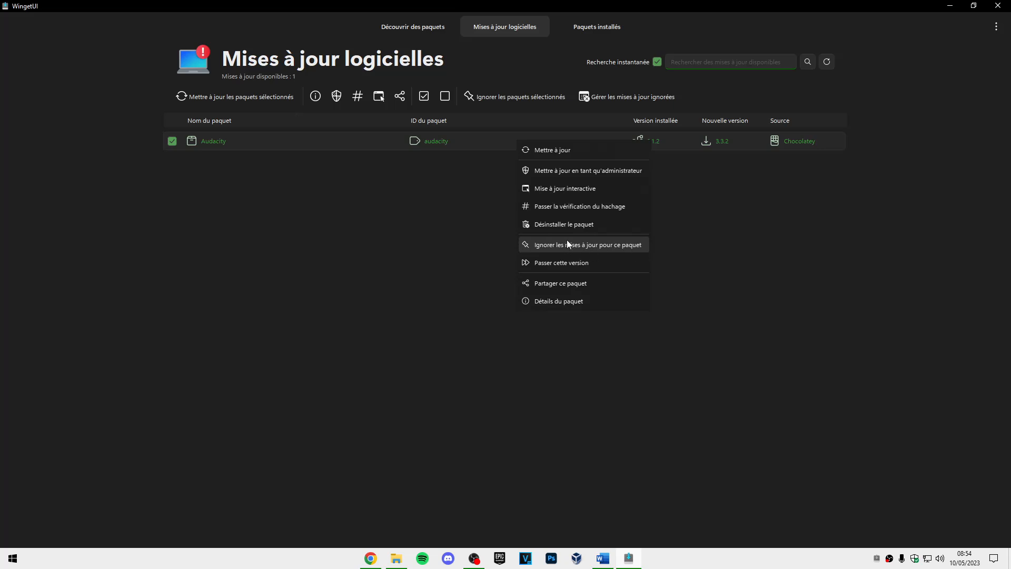
click(449, 210)
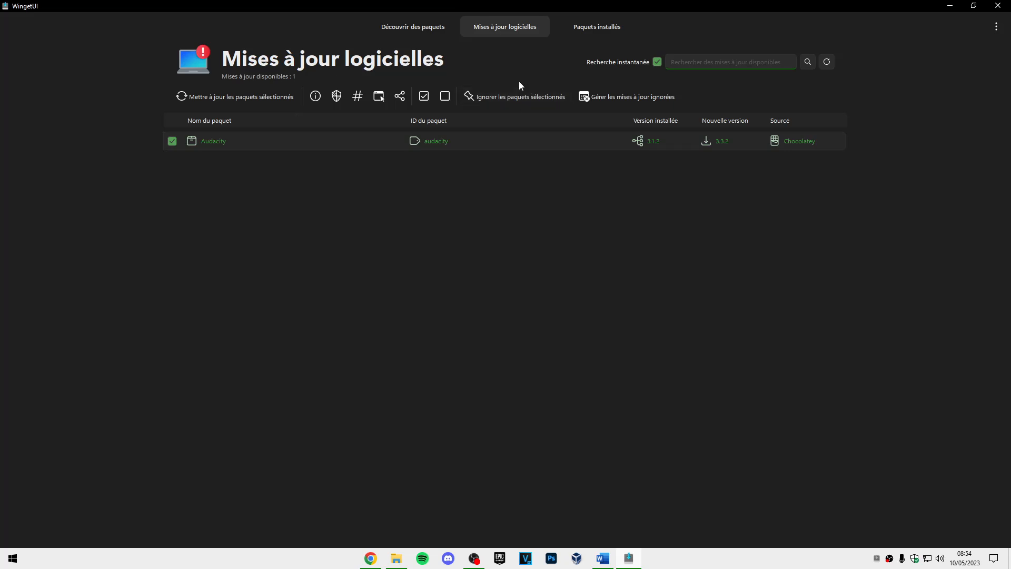
- Update the Audacity package and show its live command-line output in an enlarged window
right_click(479, 141)
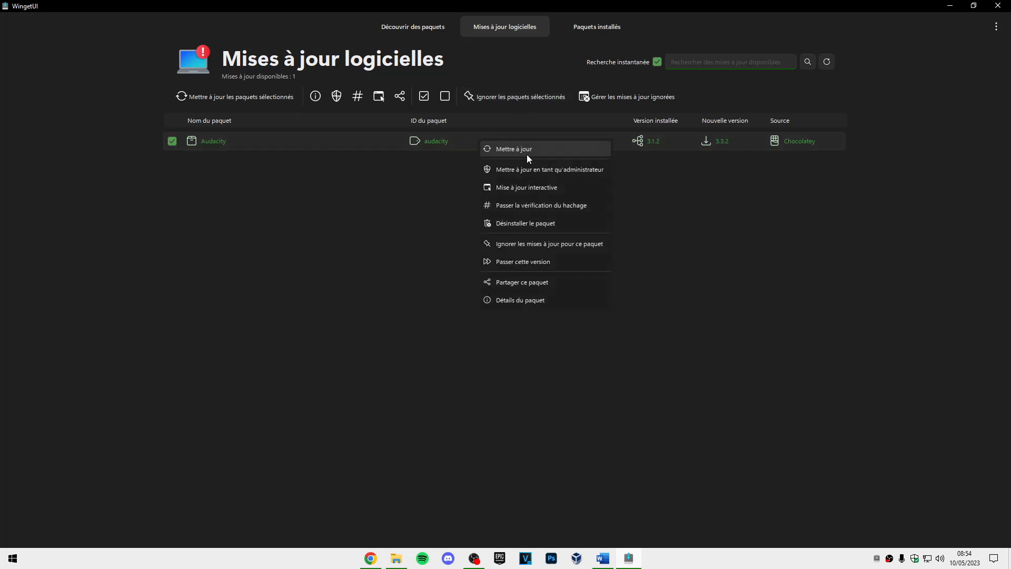
click(529, 150)
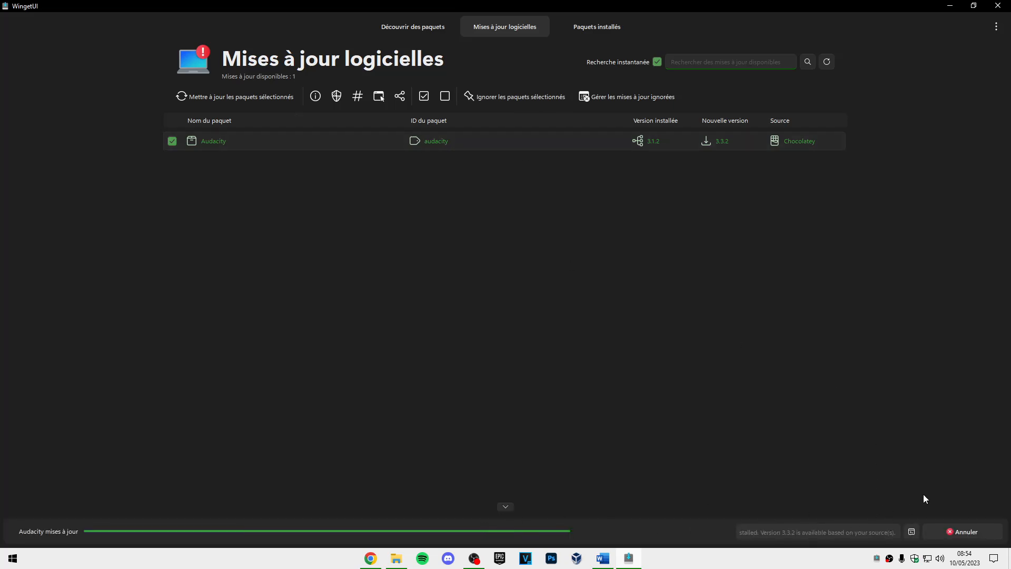
click(913, 532)
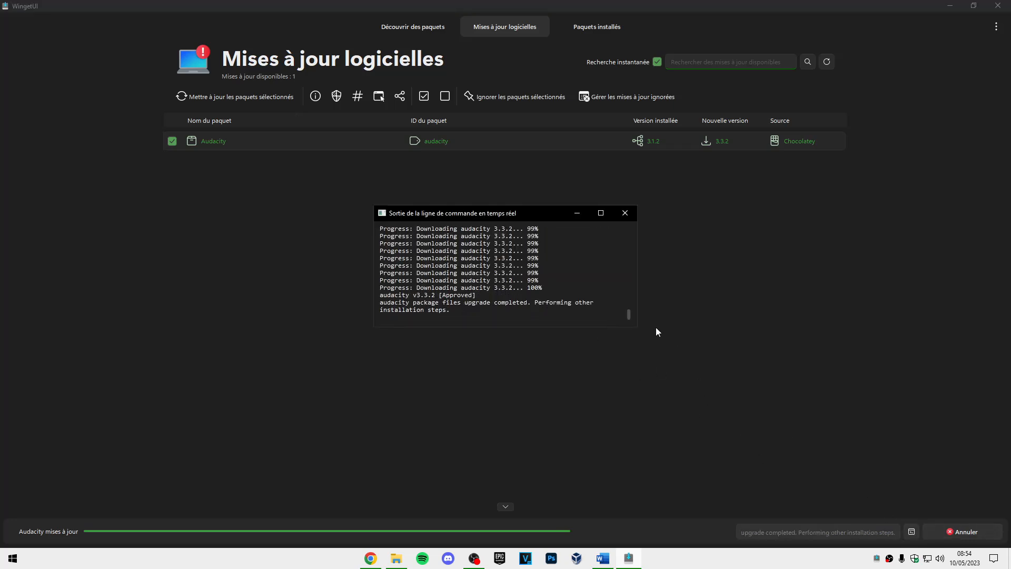
drag(636, 326, 751, 375)
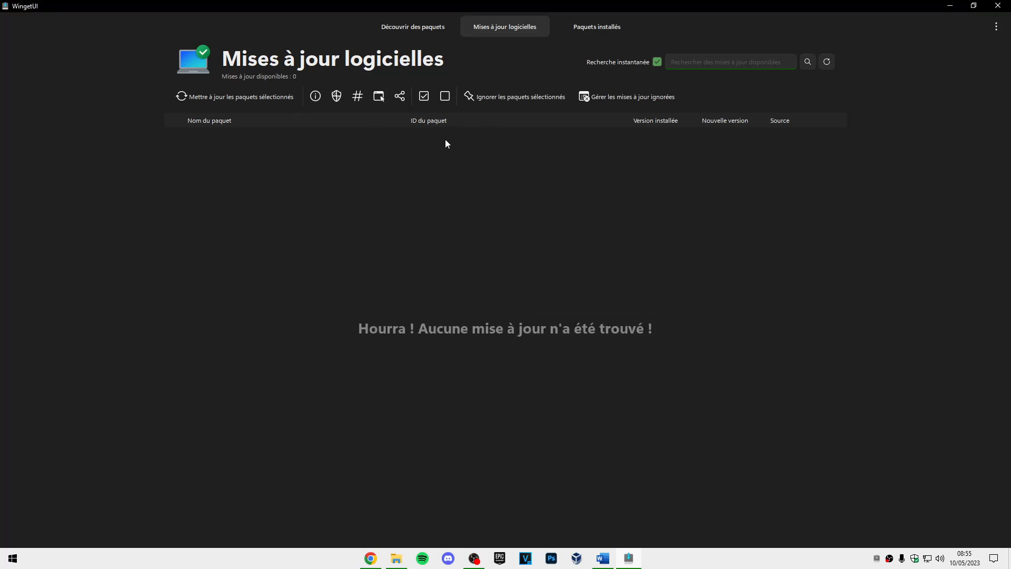
- Go to the installed packages and refresh the list
click(589, 21)
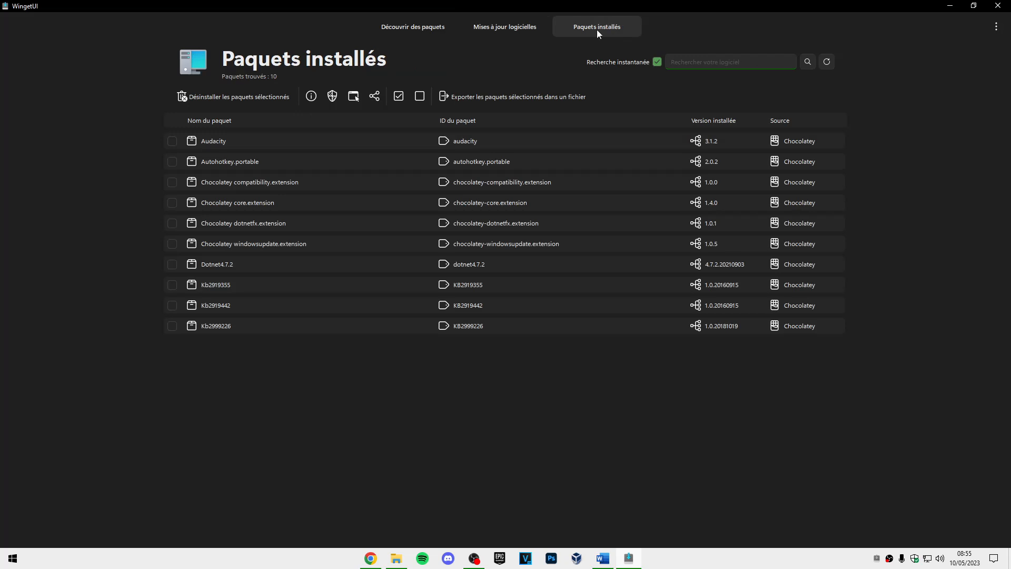
click(827, 61)
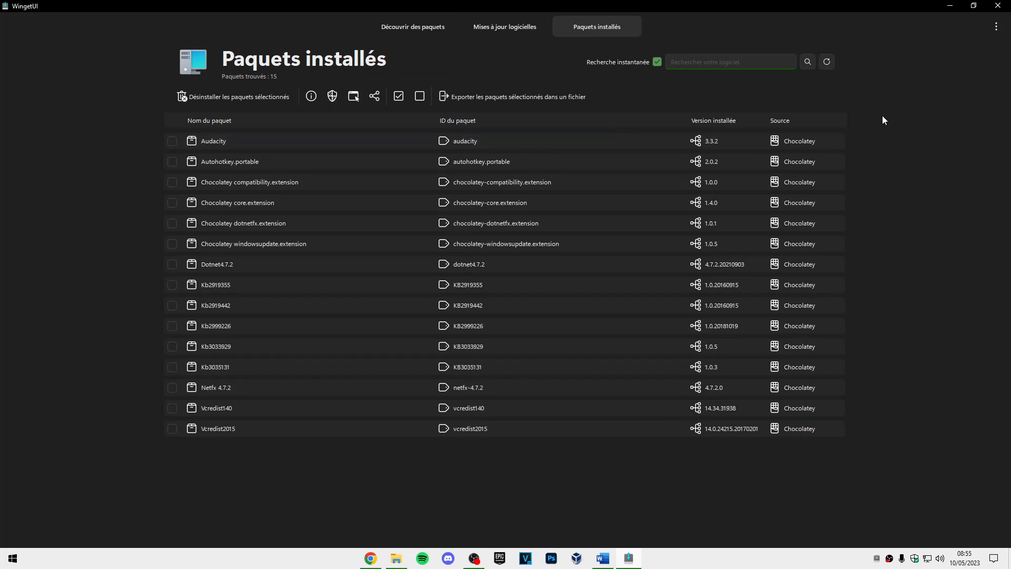
- Uninstall the Audacity package, dismiss its live command-line output and return to package discovery
right_click(498, 140)
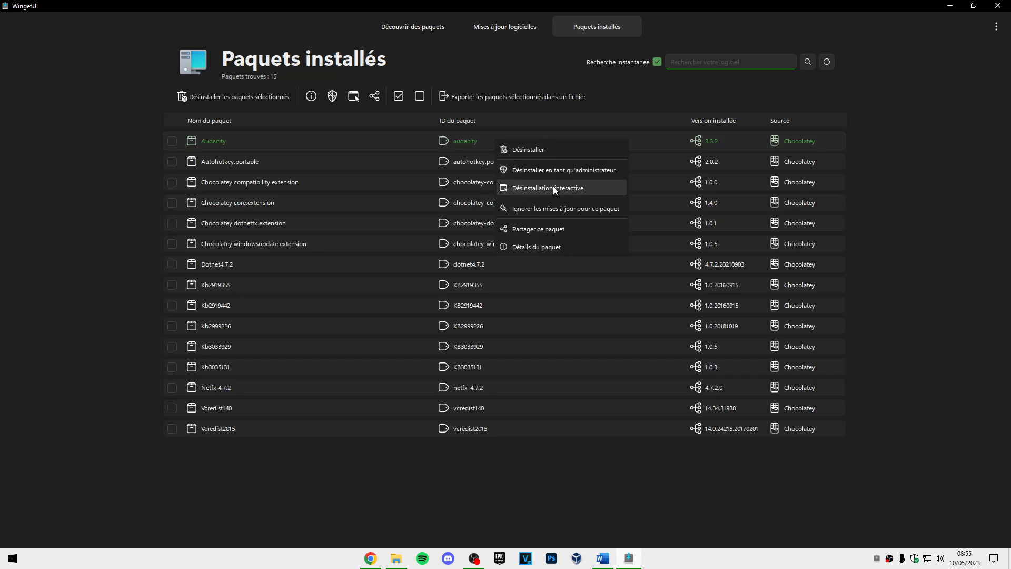
click(543, 145)
click(465, 318)
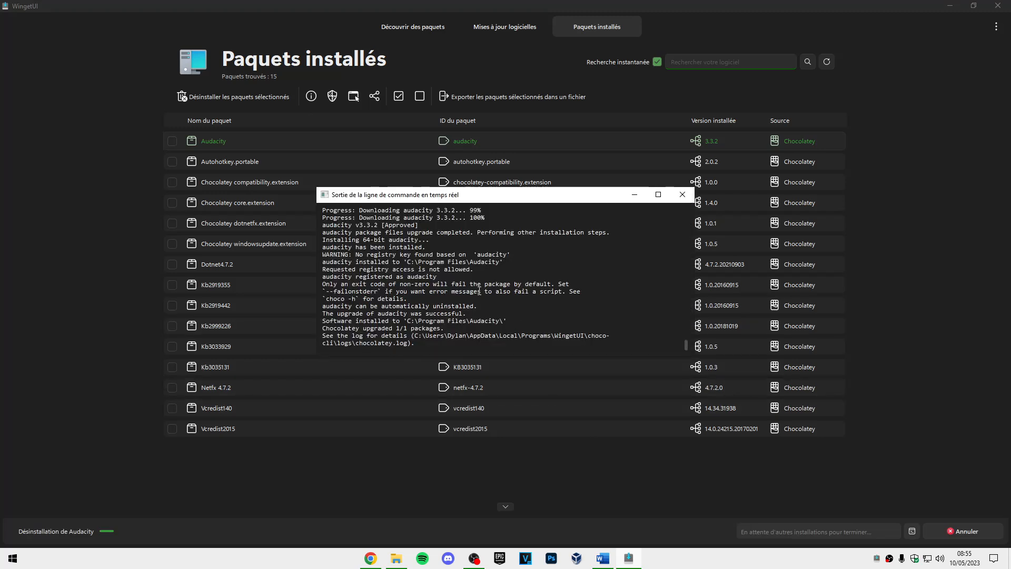
click(687, 199)
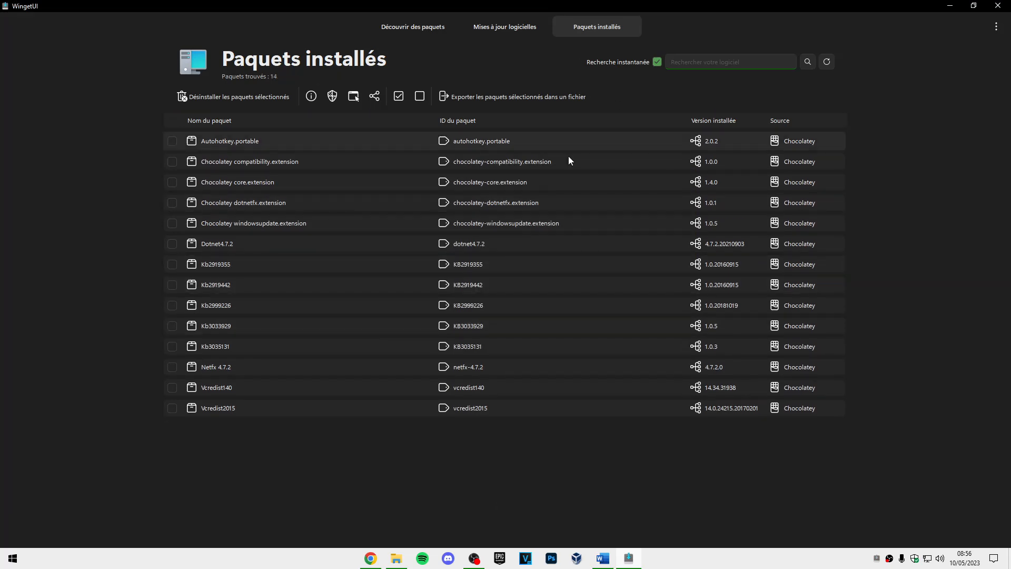
click(383, 22)
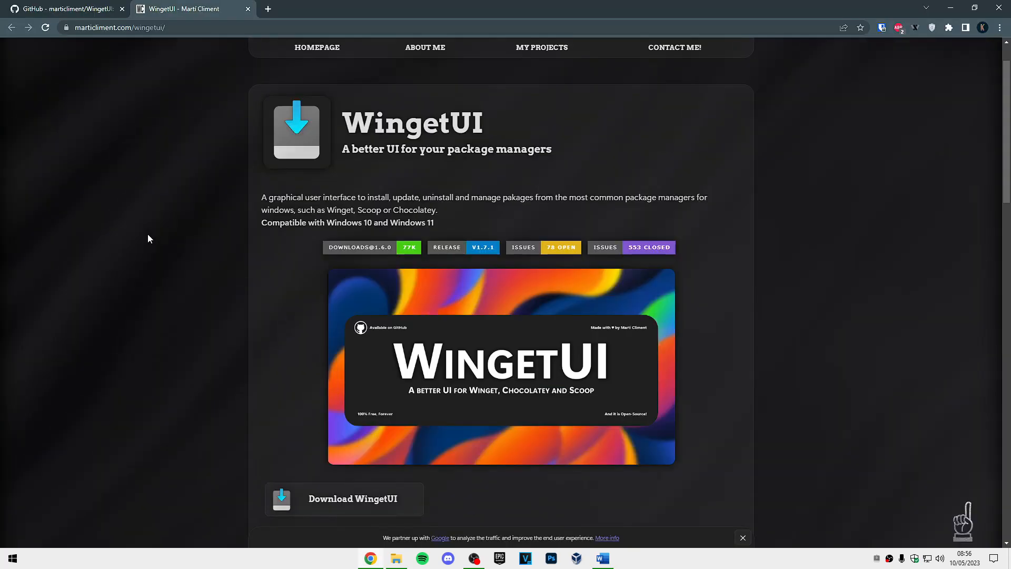
- Examine the WingetUI web page, covering its system requirements, program description, screenshots and feature list
scroll(147, 234, up, 1)
scroll(140, 239, down, 3)
scroll(141, 243, down, 1)
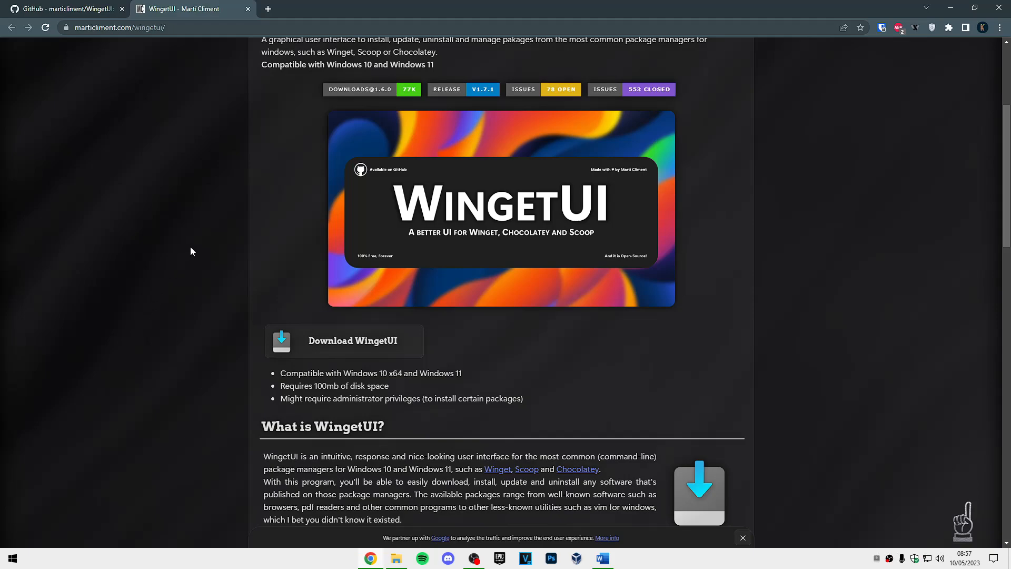
scroll(201, 240, down, 7)
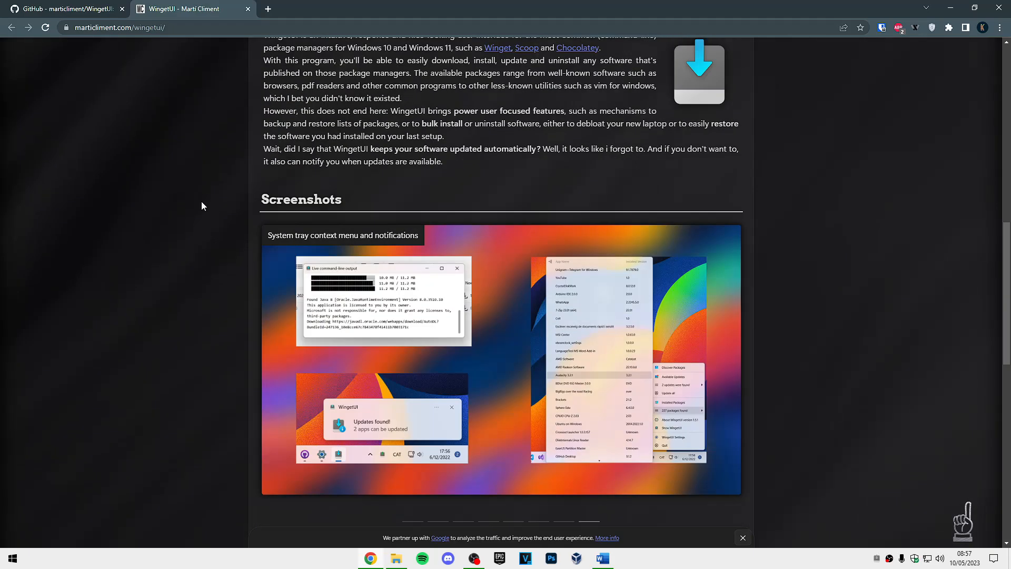
scroll(201, 203, down, 3)
scroll(193, 204, down, 4)
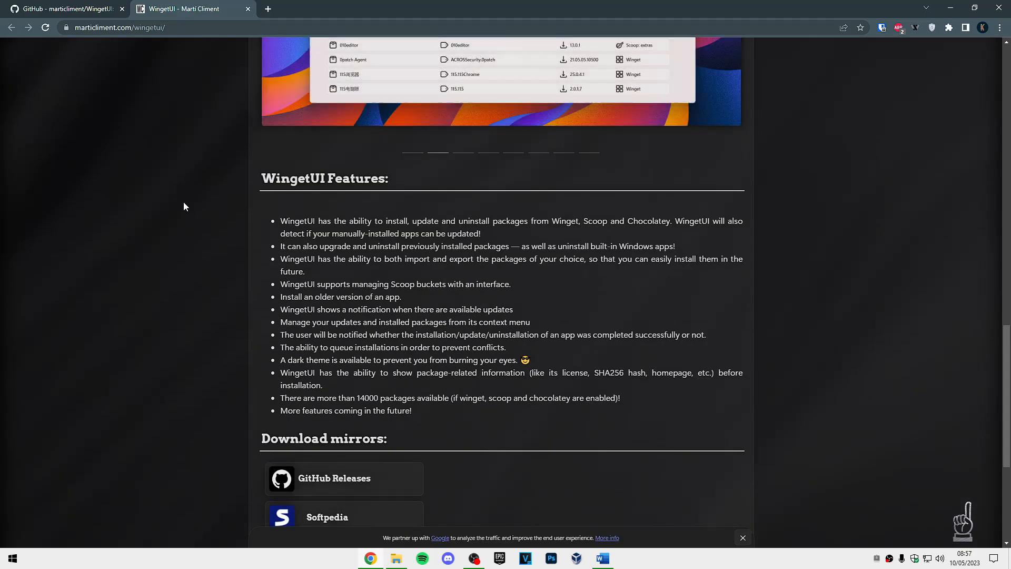